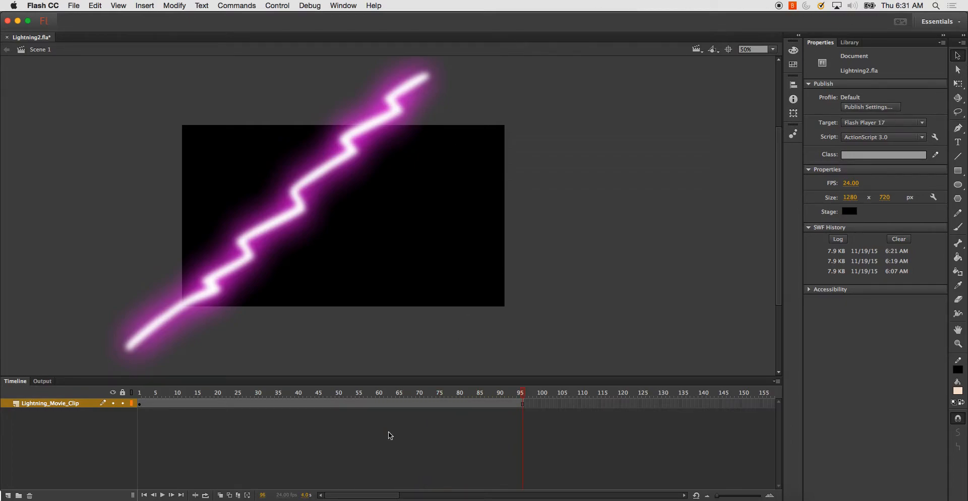
# Return the playhead to frame 1 and test the lightning movie, closing the preview when done.
pyautogui.moveTo(178, 393); pyautogui.dragTo(116, 394)
pyautogui.press('super+Return')
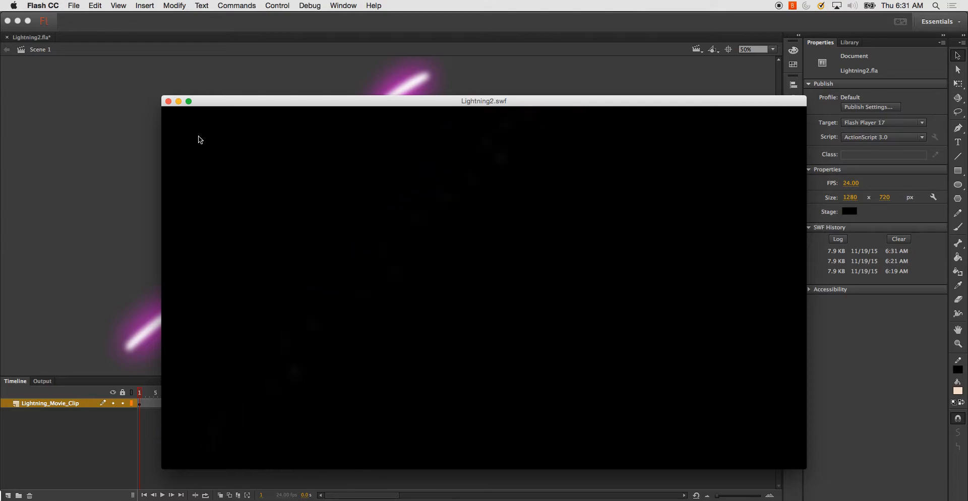
pyautogui.click(168, 102)
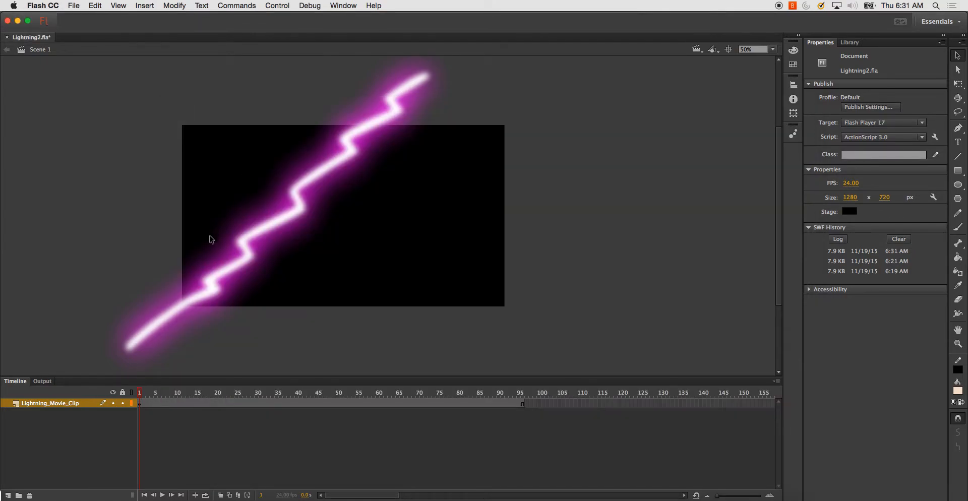
pyautogui.click(237, 258)
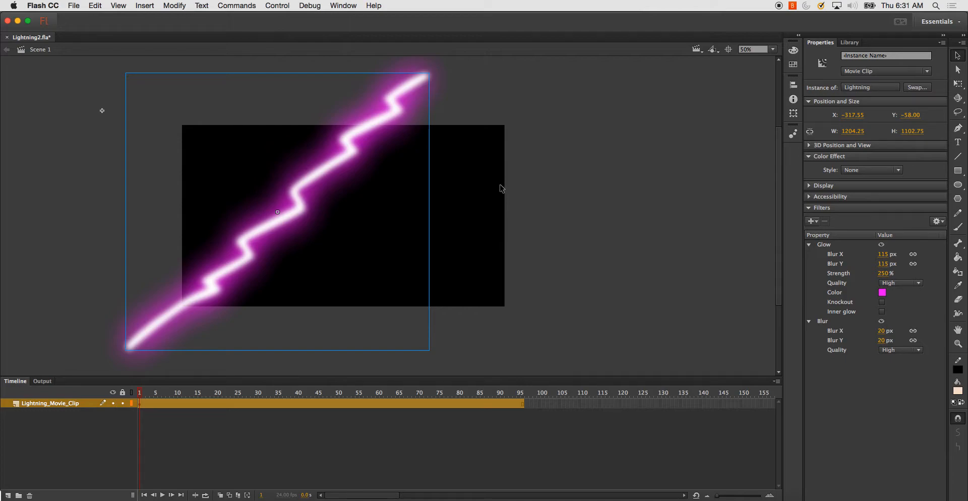
pyautogui.rightClick(382, 122)
pyautogui.click(381, 119)
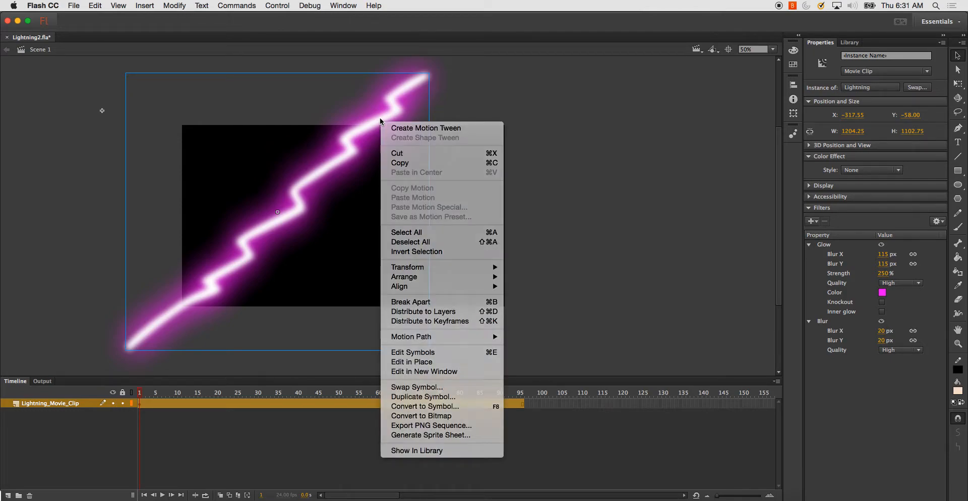
pyautogui.click(473, 92)
pyautogui.click(385, 113)
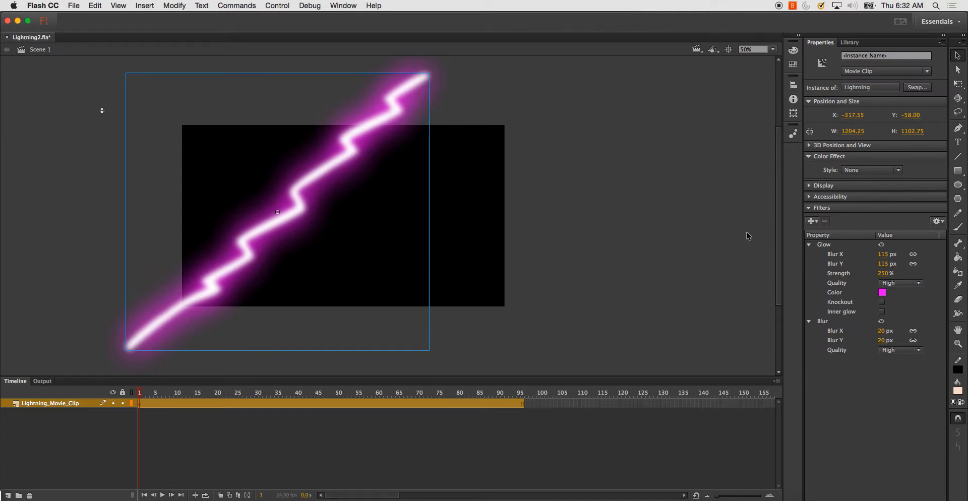
# Play the timeline on the stage and preview the movie once more in a test window.
pyautogui.press('Return')
pyautogui.click(313, 167)
pyautogui.press('super+Return')
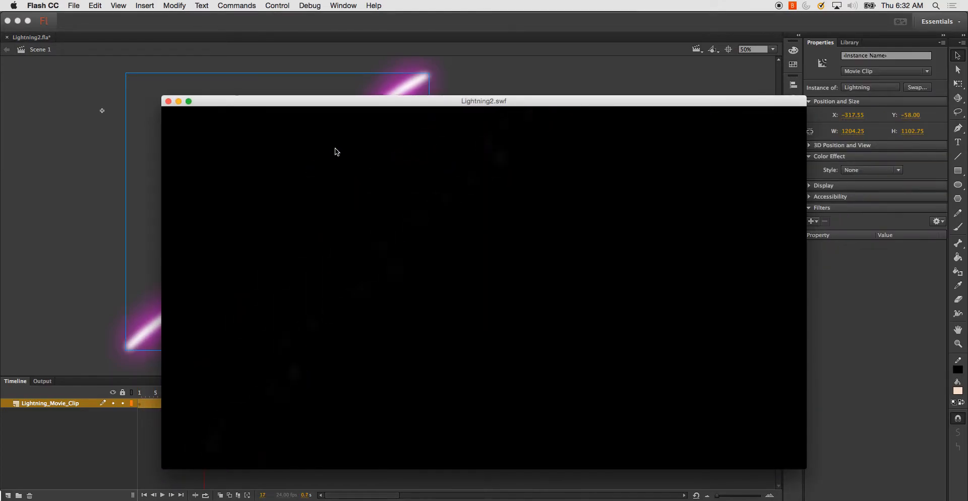
pyautogui.click(168, 102)
# Export the lightning movie clip as a 32-bit PNG sequence named Lightning into the Desktop's Lightning_GIF folder.
pyautogui.click(426, 104)
pyautogui.click(396, 107)
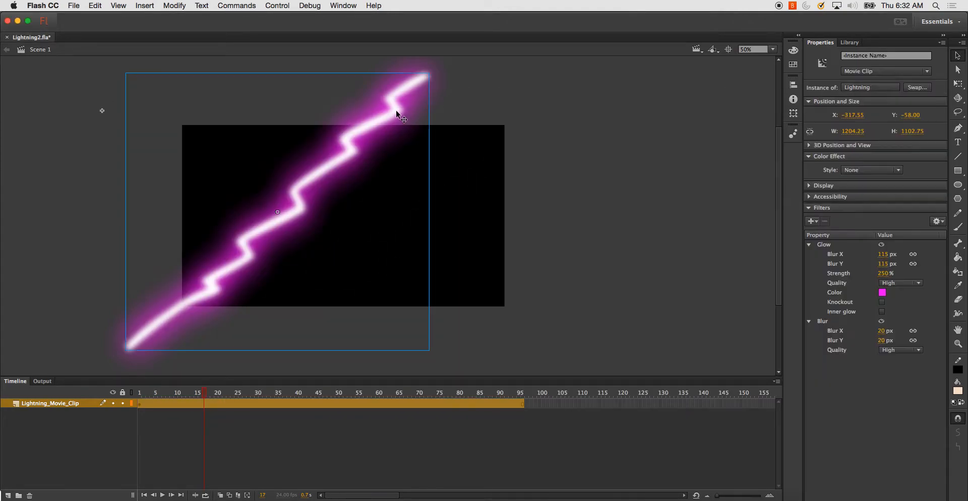
pyautogui.rightClick(371, 128)
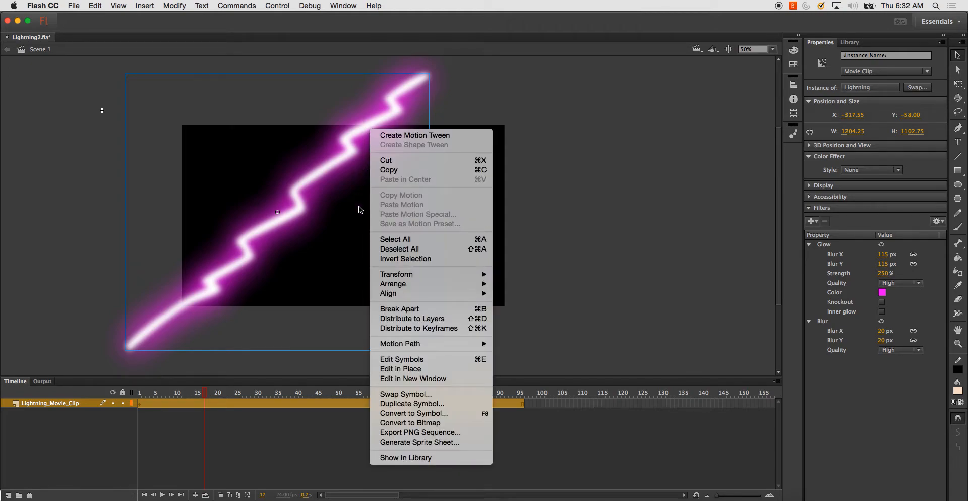
pyautogui.click(408, 433)
pyautogui.click(438, 232)
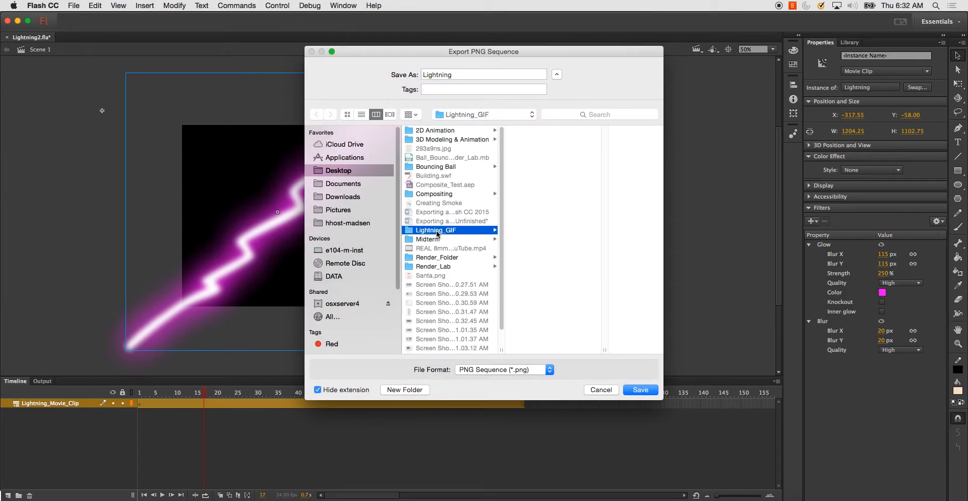
pyautogui.click(481, 74)
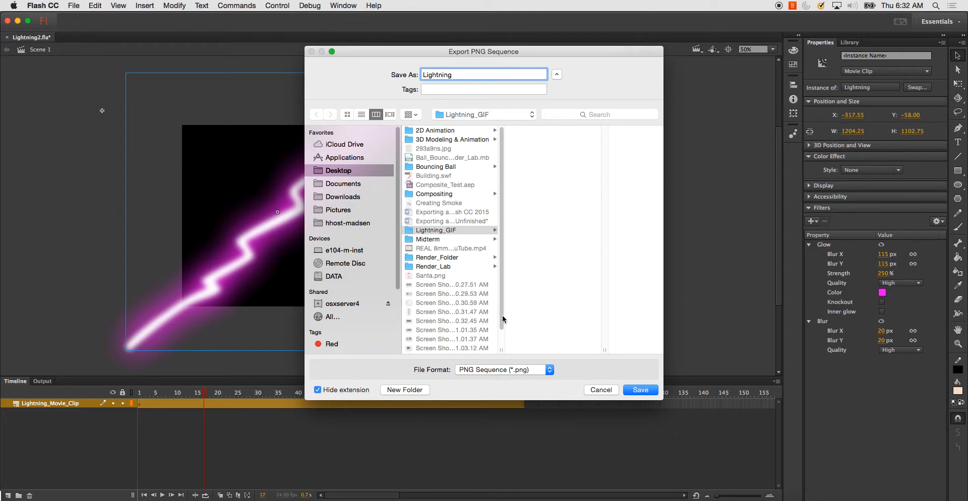
pyautogui.click(489, 370)
pyautogui.click(490, 371)
pyautogui.click(641, 390)
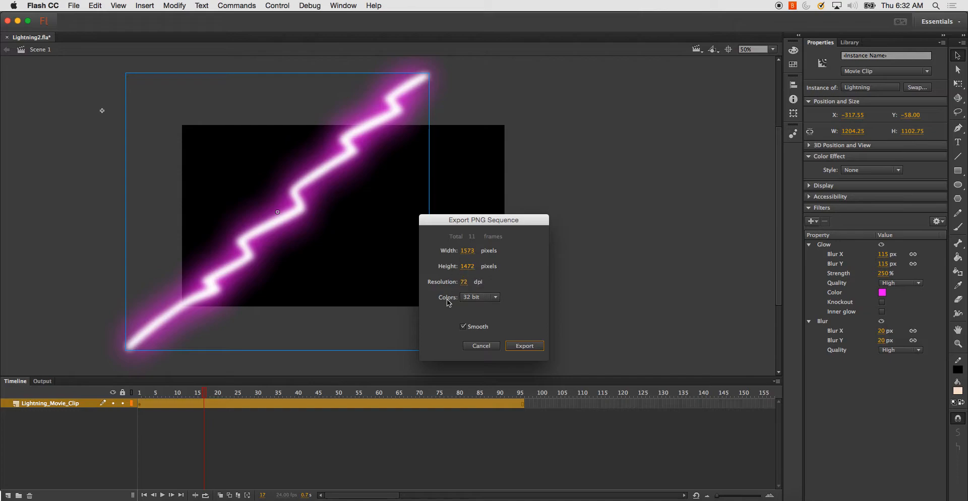
pyautogui.click(522, 350)
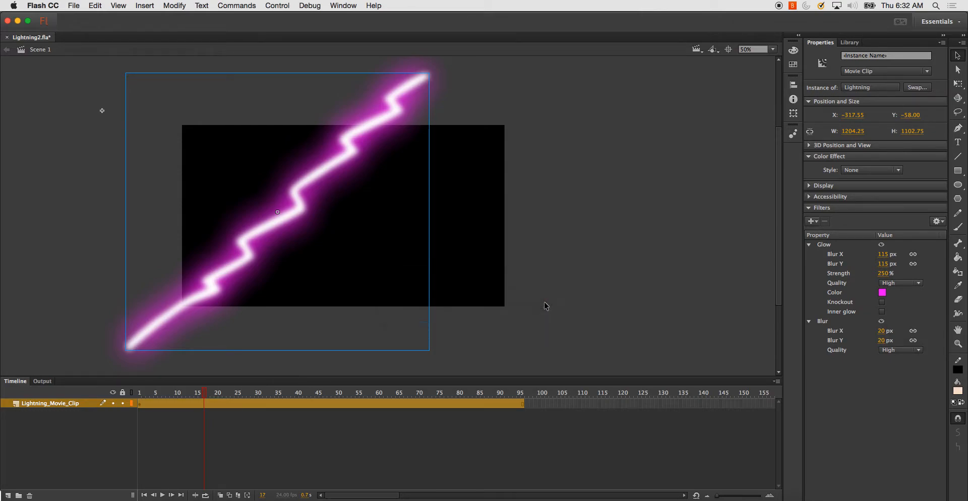
# Switch to Photoshop and open Lightning0001.png from the Lightning_GIF folder as an image sequence at 24 fps.
pyautogui.click(222, 498)
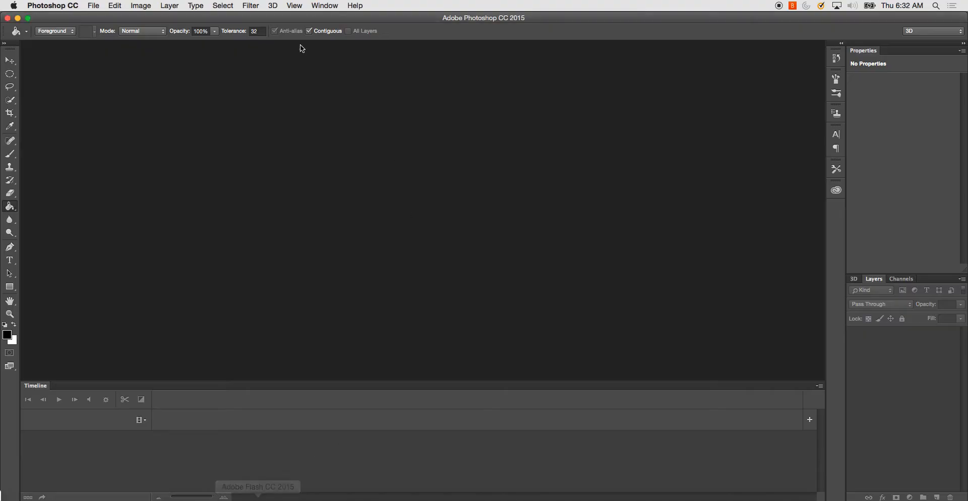
pyautogui.click(93, 5)
pyautogui.click(97, 29)
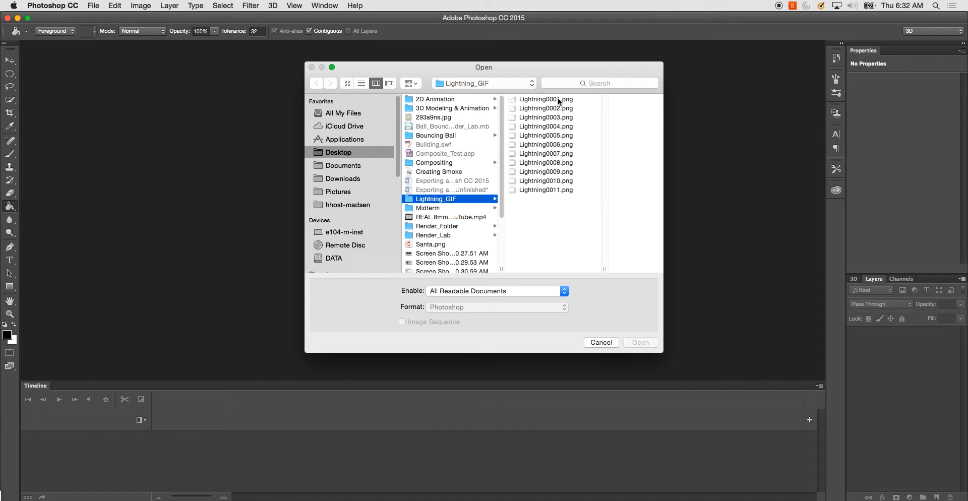
pyautogui.click(558, 101)
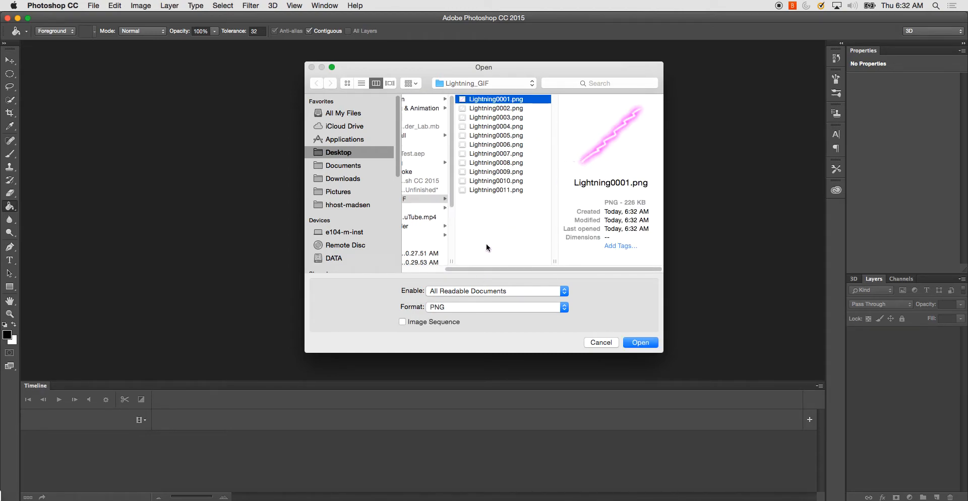
pyautogui.click(403, 323)
pyautogui.click(637, 343)
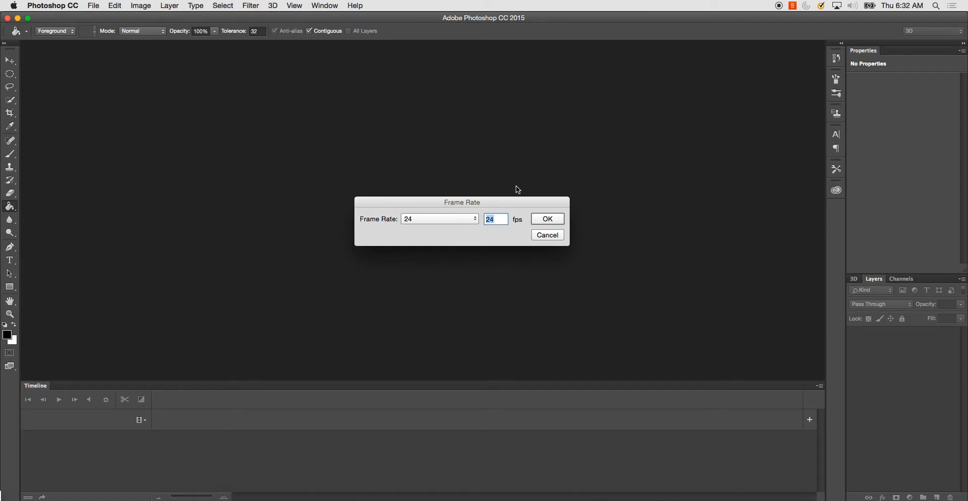
pyautogui.click(547, 219)
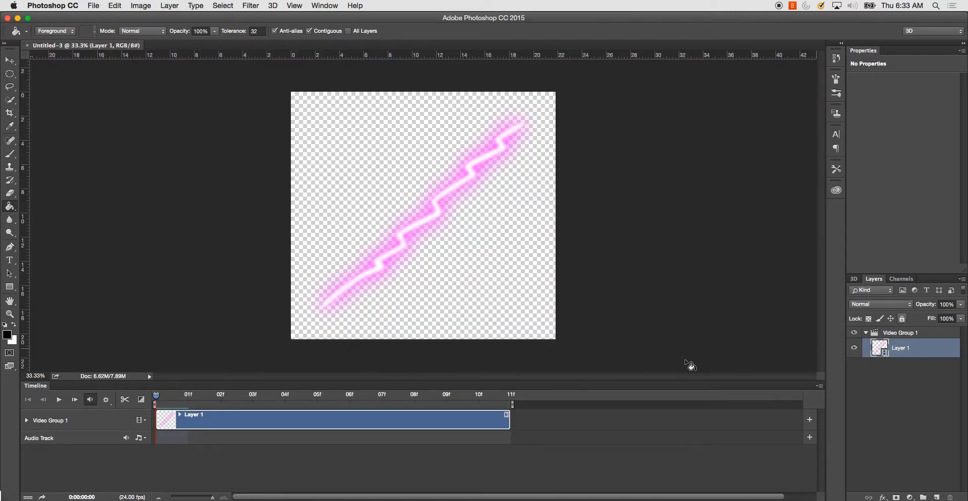
# Play back the imported lightning sequence in the timeline and stop it.
pyautogui.click(61, 400)
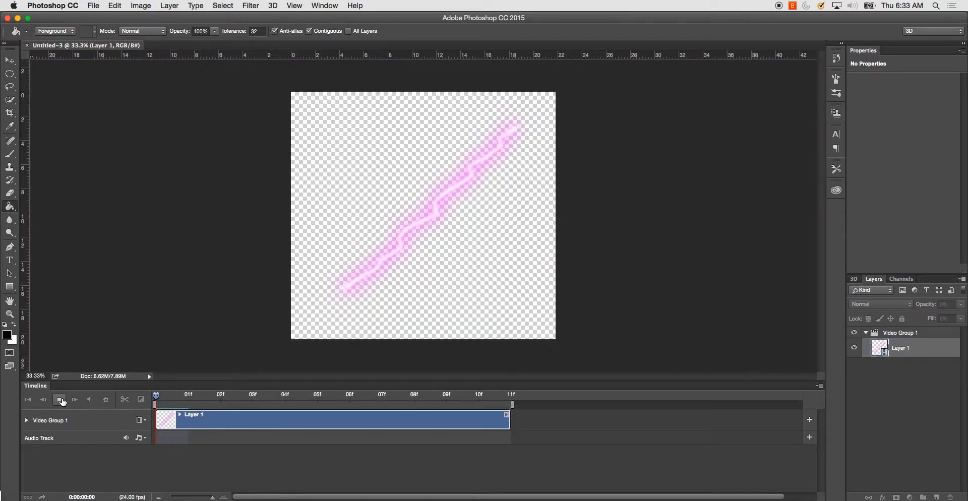
pyautogui.click(60, 401)
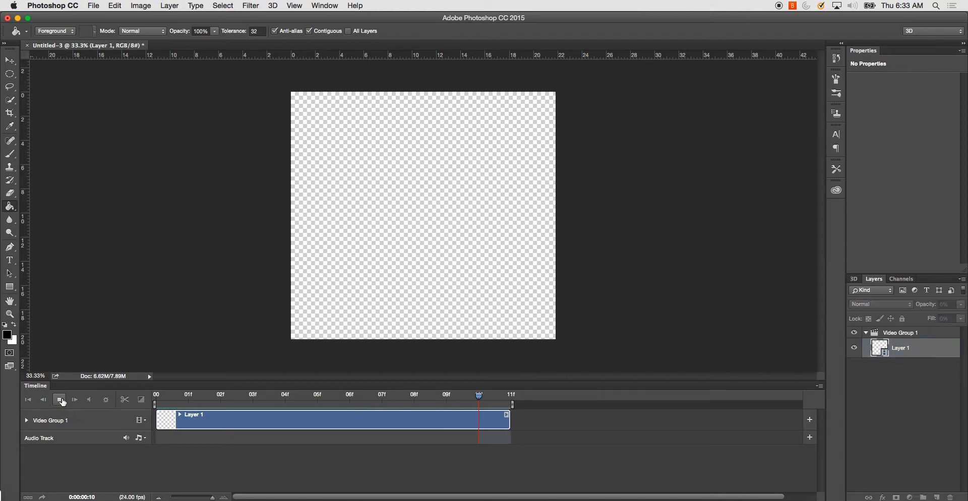
# Add a new empty layer and place it below Video Group 1, outside the group.
pyautogui.click(885, 397)
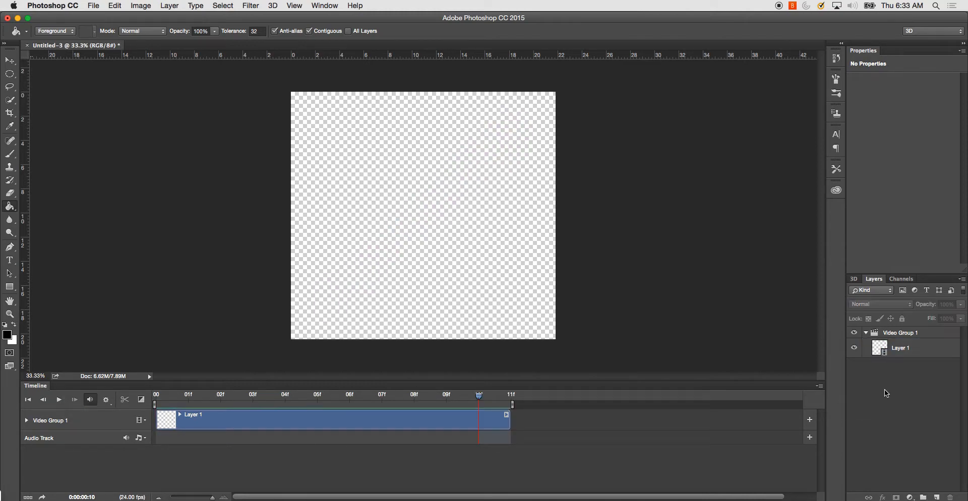
pyautogui.click(937, 497)
pyautogui.moveTo(891, 348); pyautogui.dragTo(862, 387)
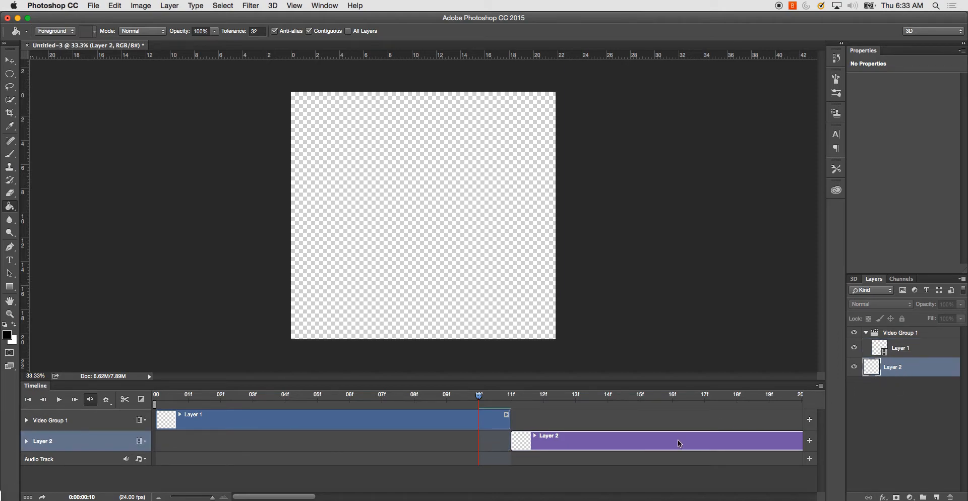
# Move the Layer 2 clip to the start of the timeline and trim its end to match Layer 1 at 11f.
pyautogui.moveTo(585, 441); pyautogui.dragTo(285, 441)
pyautogui.moveTo(283, 497); pyautogui.dragTo(826, 478)
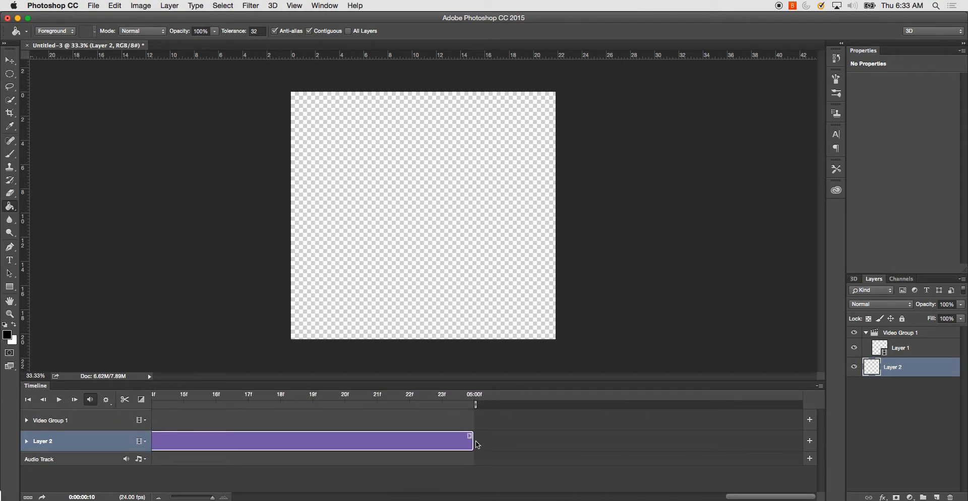
pyautogui.moveTo(472, 443); pyautogui.dragTo(511, 439)
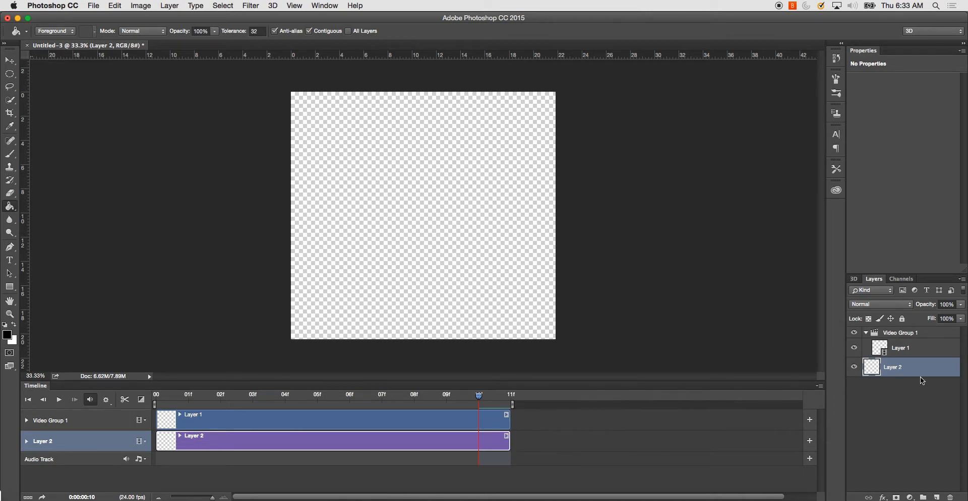
# Rename Layer 2 as Background.
pyautogui.doubleClick(894, 368)
pyautogui.write('Background')
pyautogui.press('Return')
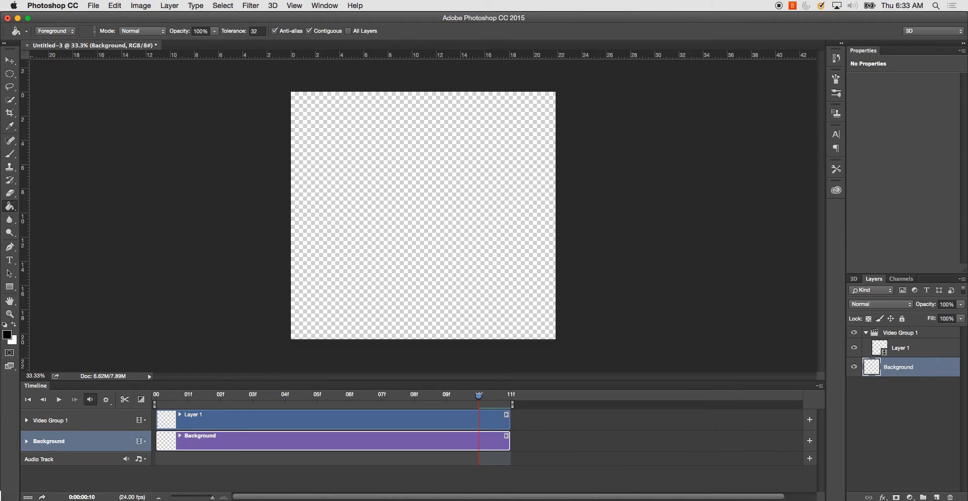
# Rename Layer 1 as Lighting_GIF and its video group as Lightning.
pyautogui.doubleClick(901, 348)
pyautogui.write('Lighting')
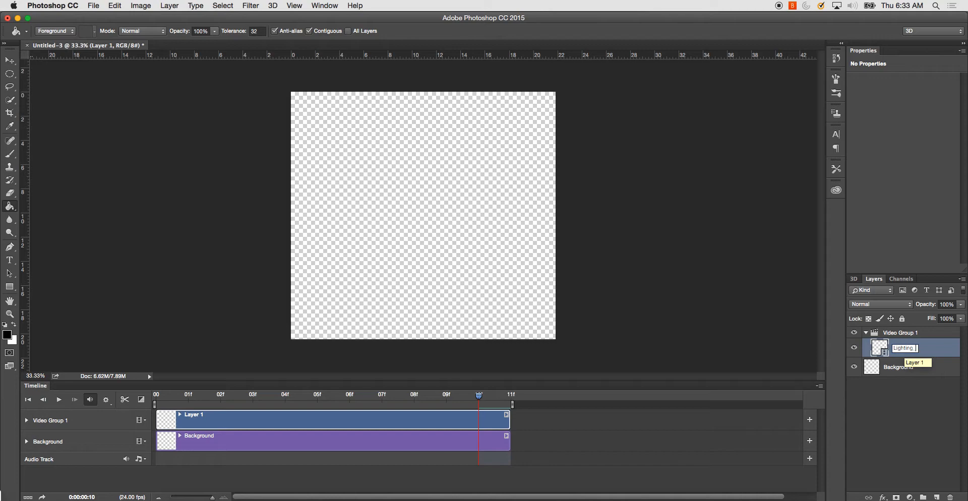
pyautogui.write('_GIF')
pyautogui.press('Return')
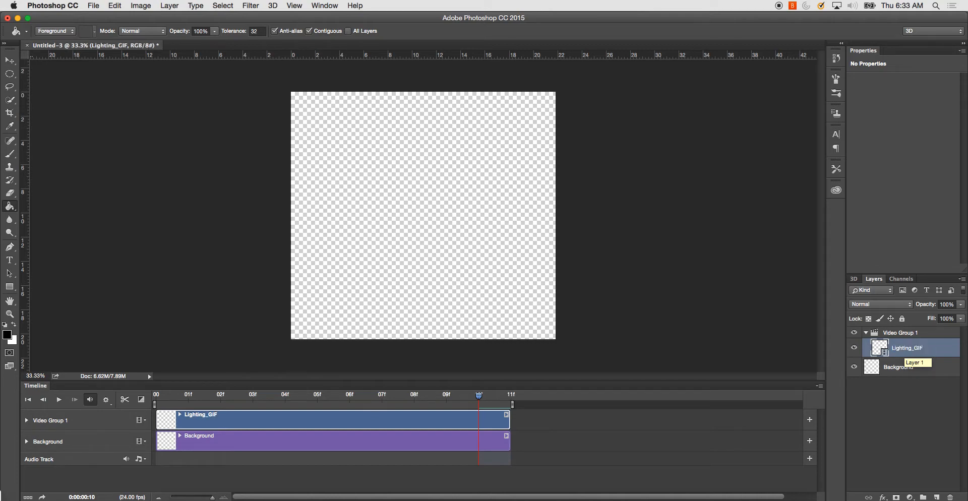
pyautogui.doubleClick(904, 336)
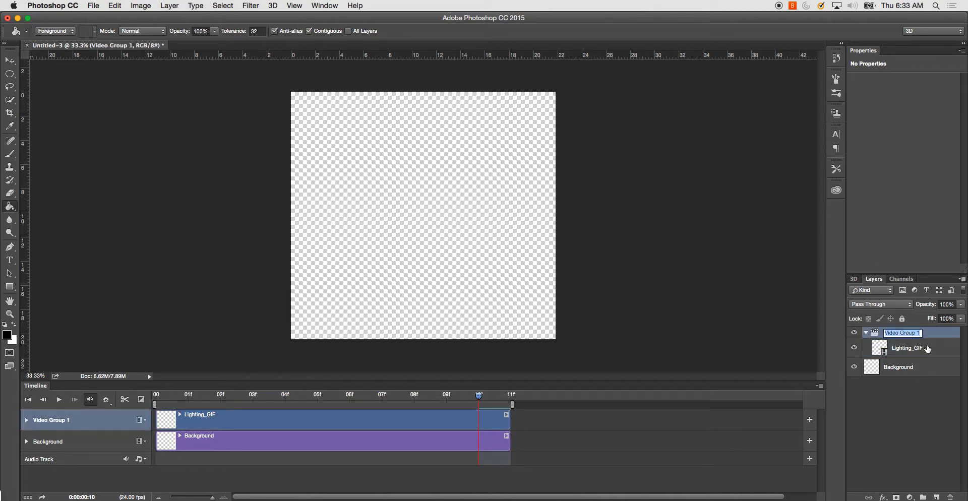
pyautogui.write('Lightning')
pyautogui.press('Return')
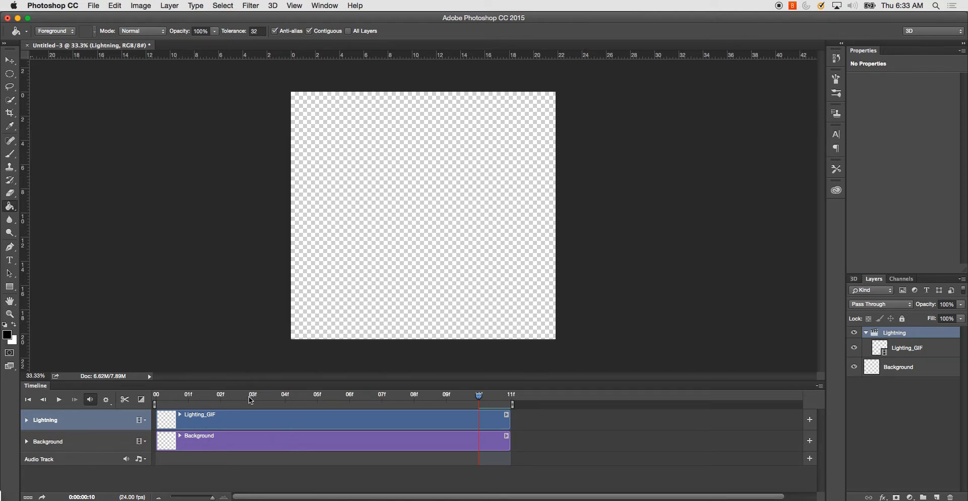
# Fill the Background layer with black and return the playhead to the first frame.
pyautogui.click(272, 441)
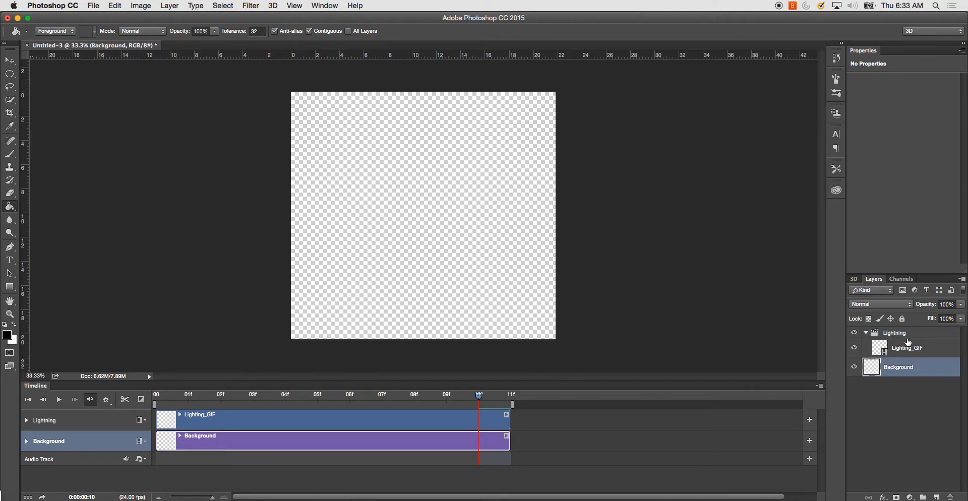
pyautogui.click(431, 194)
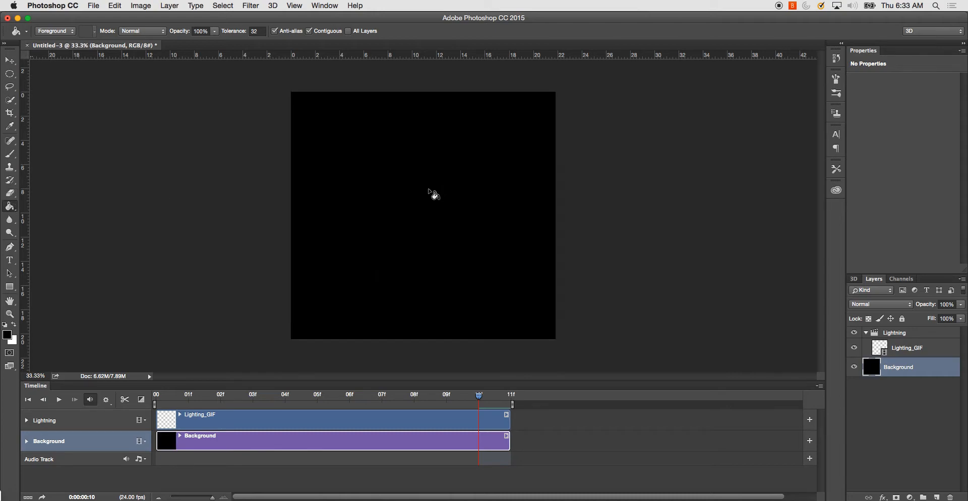
pyautogui.moveTo(189, 405); pyautogui.dragTo(30, 391)
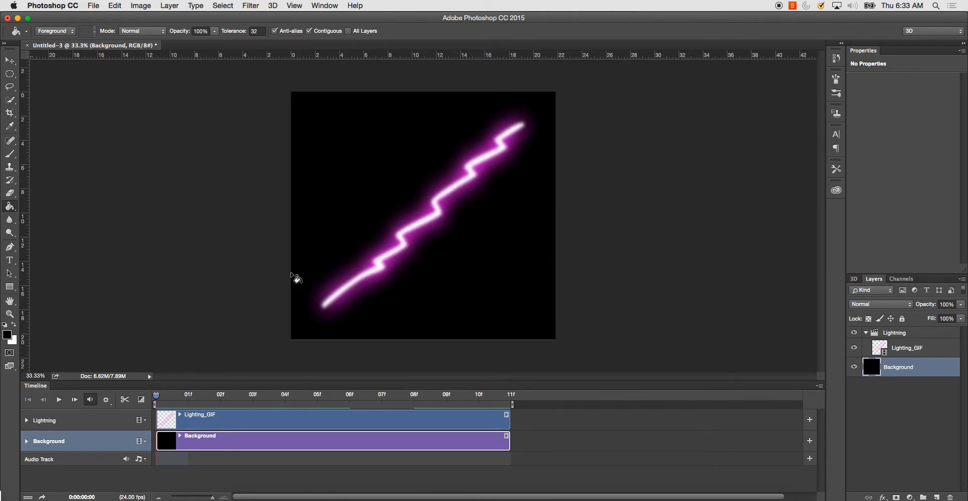
# Start a Save for Web (Legacy) export of the animation, keeping GIF as the file format.
pyautogui.click(95, 7)
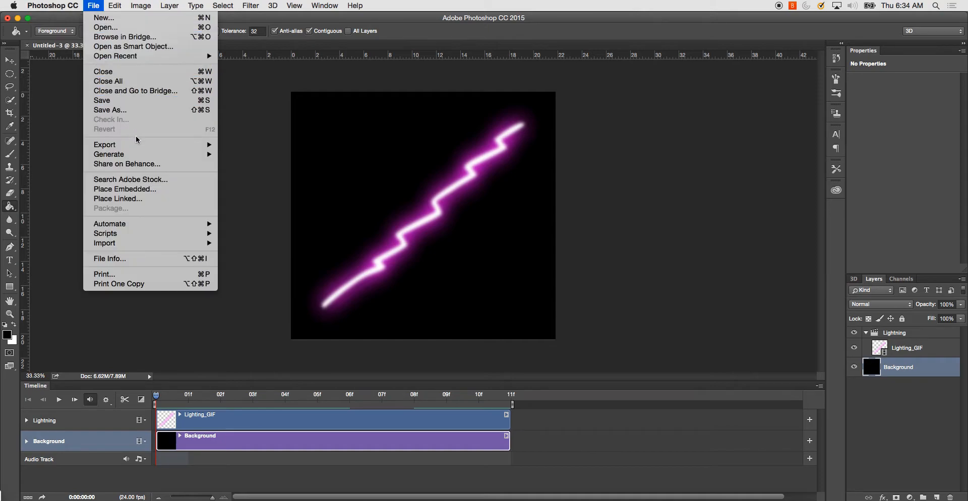
pyautogui.click(94, 4)
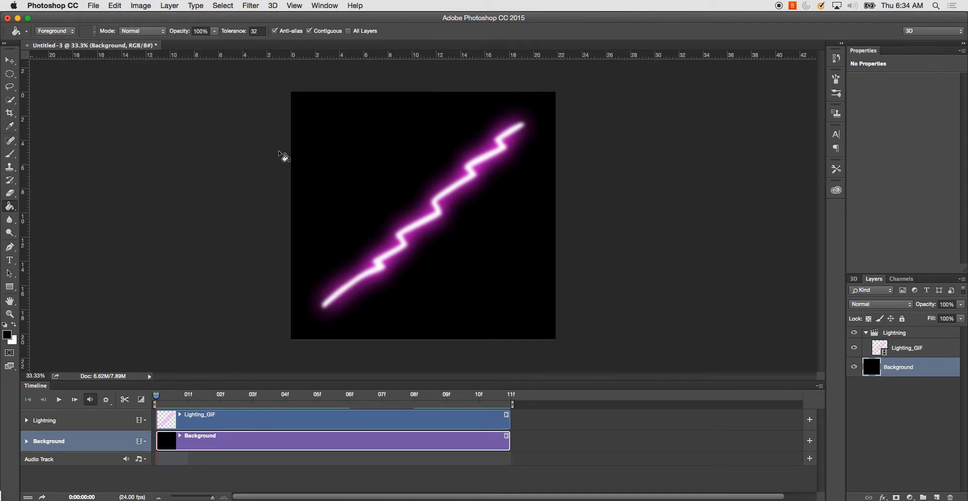
pyautogui.click(95, 7)
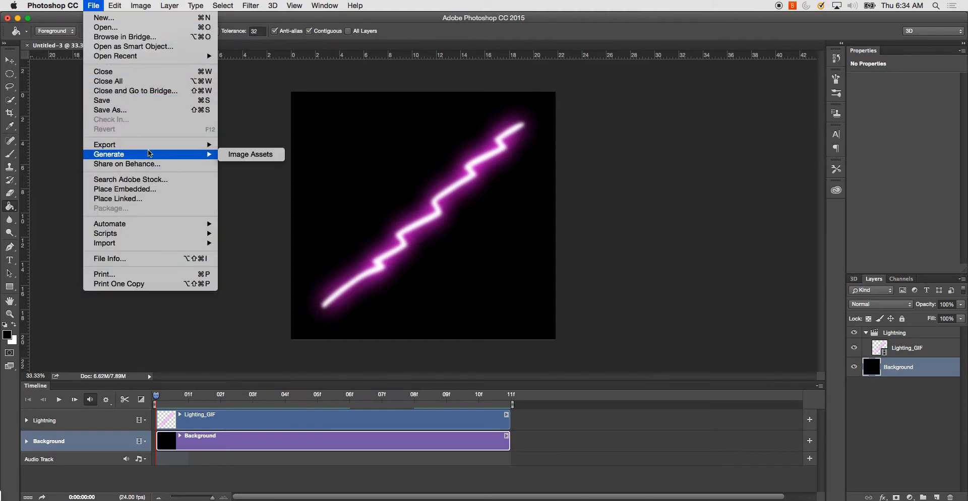
pyautogui.moveTo(159, 147)
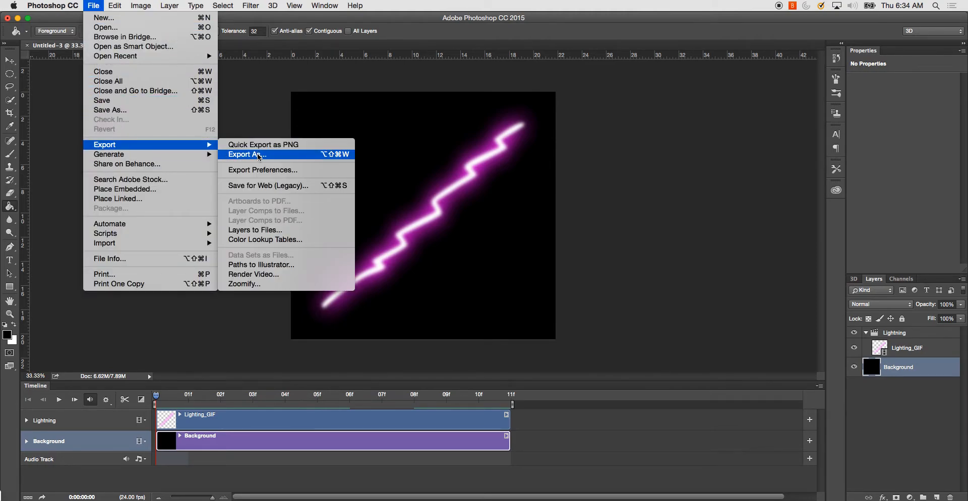
pyautogui.click(299, 191)
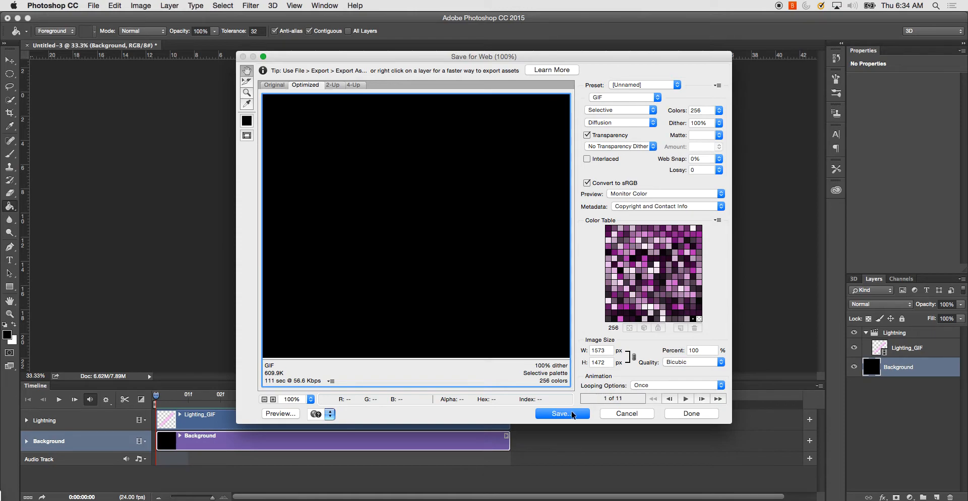
pyautogui.click(625, 96)
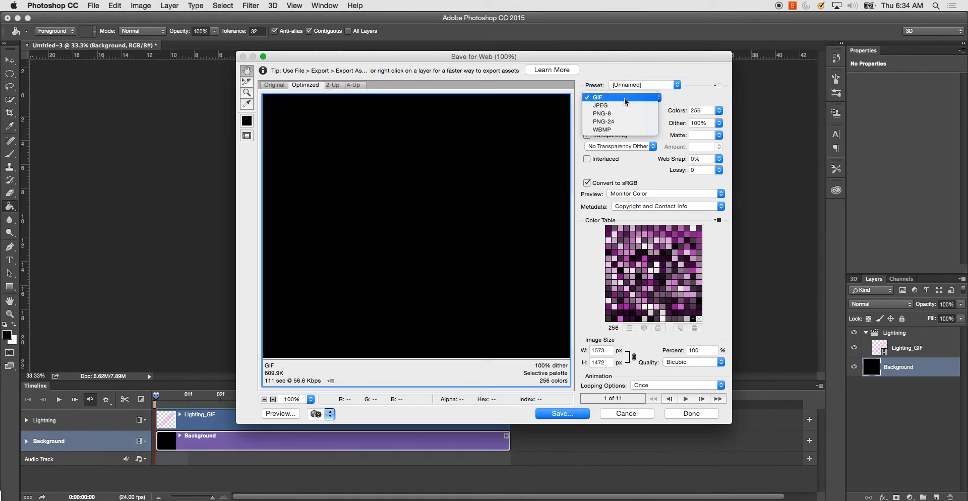
pyautogui.click(625, 96)
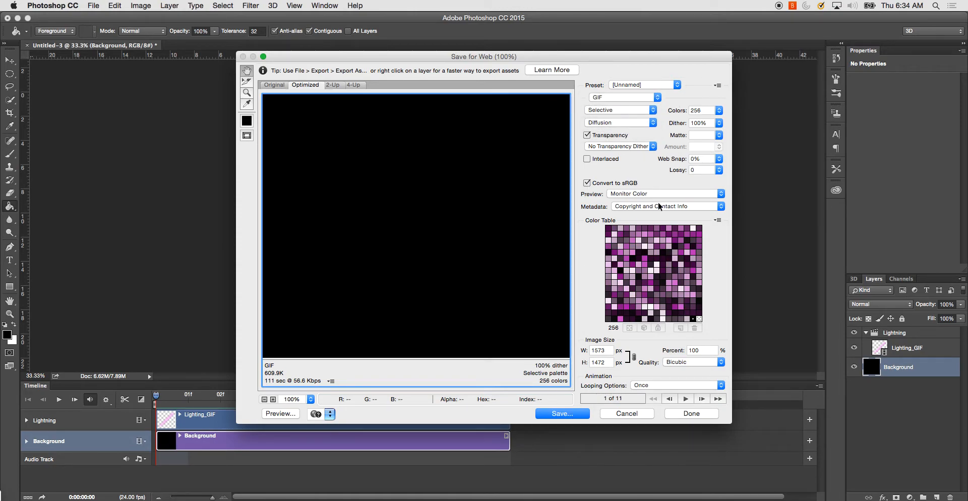
# Save the export as GIF_Lightning.html in the Lightning_GIF folder, using the HTML and Images format.
pyautogui.click(562, 414)
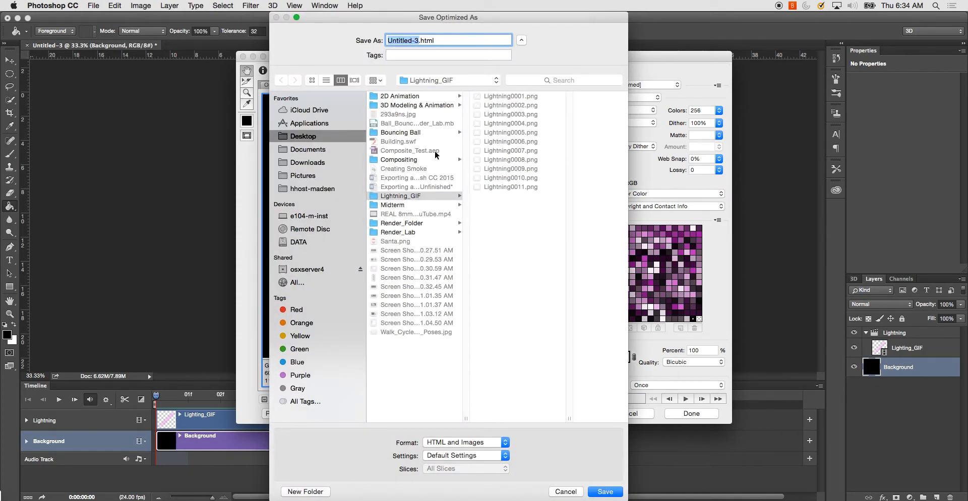
pyautogui.write('Lighn')
pyautogui.press('BackSpace')
pyautogui.write('tning')
pyautogui.write('_GIF')
pyautogui.press('BackSpace')
pyautogui.press('BackSpace')
pyautogui.press('BackSpace')
pyautogui.press('BackSpace')
pyautogui.write('GIF_')
pyautogui.click(494, 443)
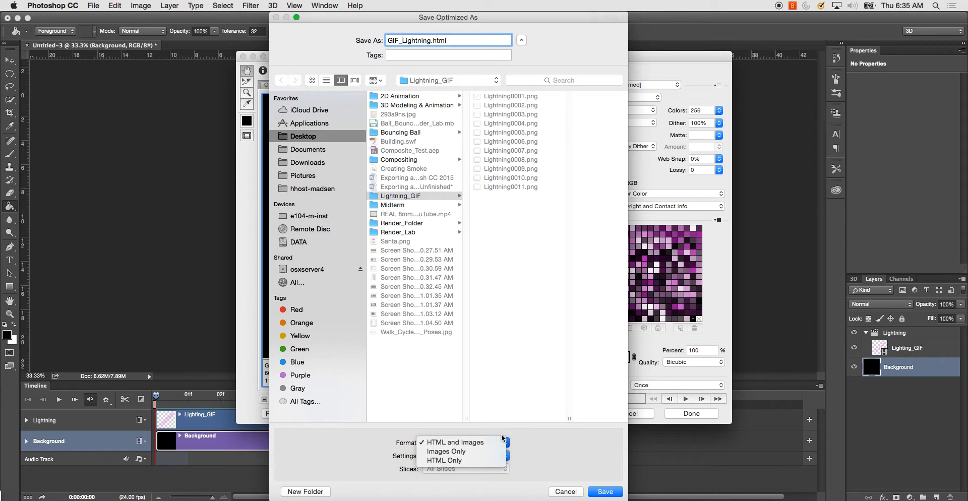
pyautogui.click(544, 438)
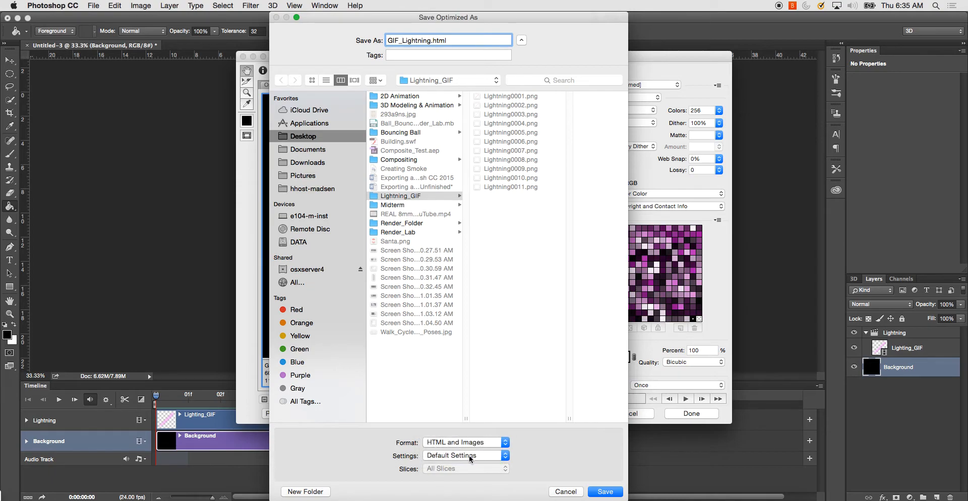
pyautogui.click(605, 492)
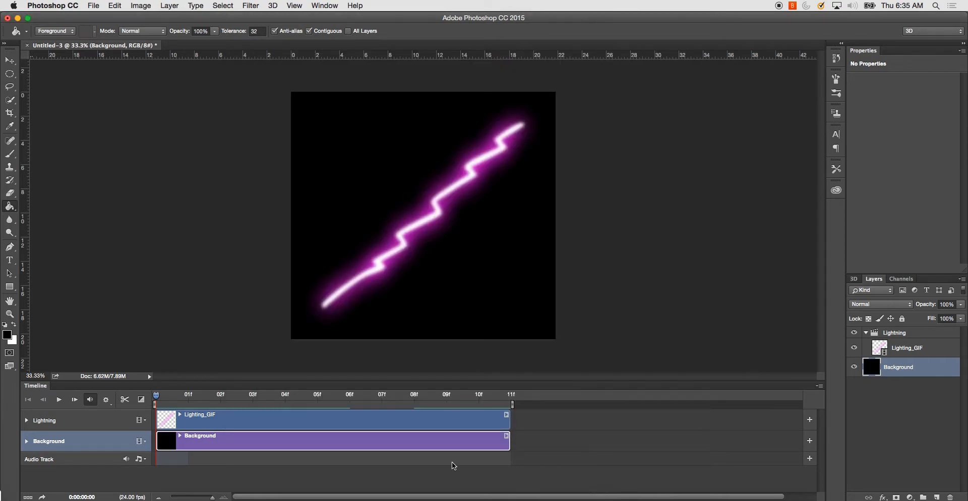
# Start another Save for Web (Legacy) GIF export and set the animation to play 5 times.
pyautogui.click(94, 5)
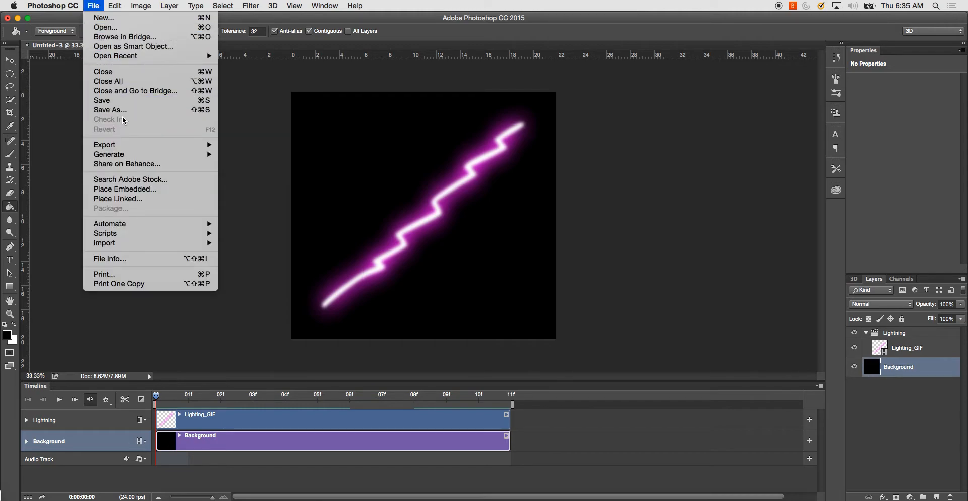
pyautogui.moveTo(198, 144)
pyautogui.click(285, 186)
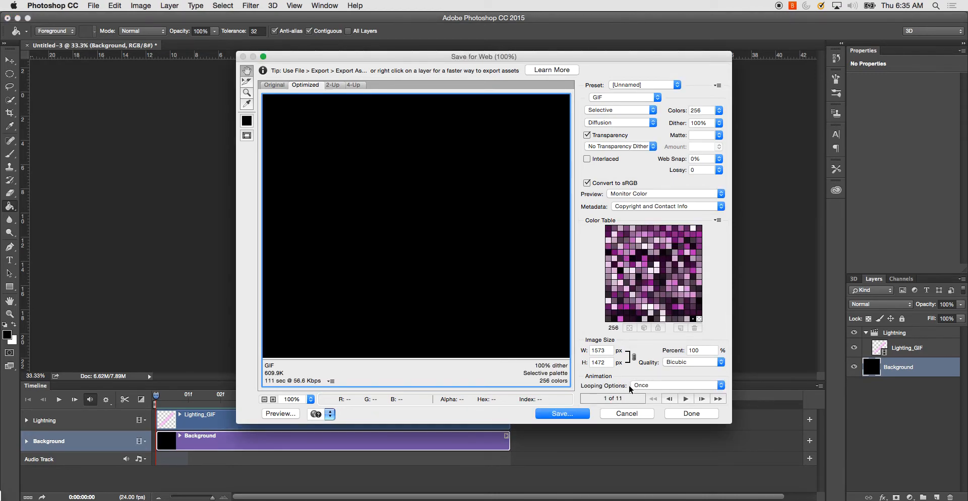
pyautogui.click(631, 385)
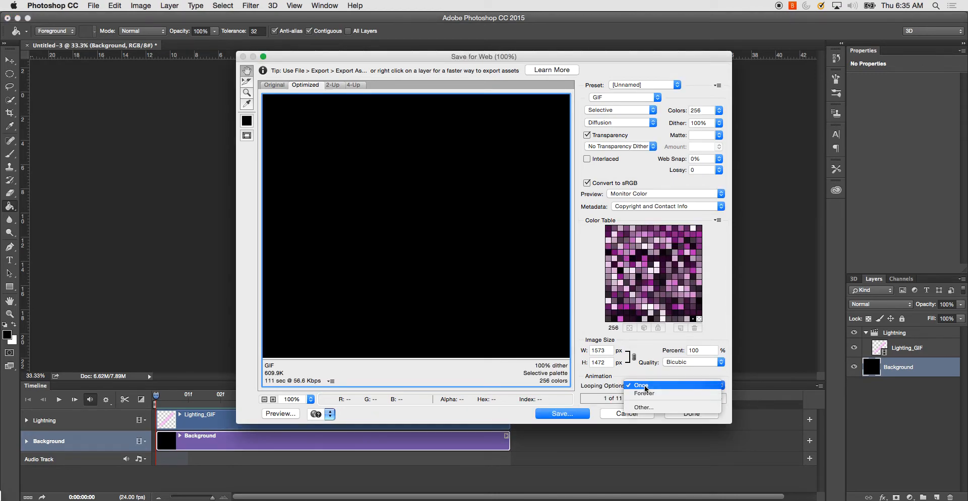
pyautogui.click(664, 407)
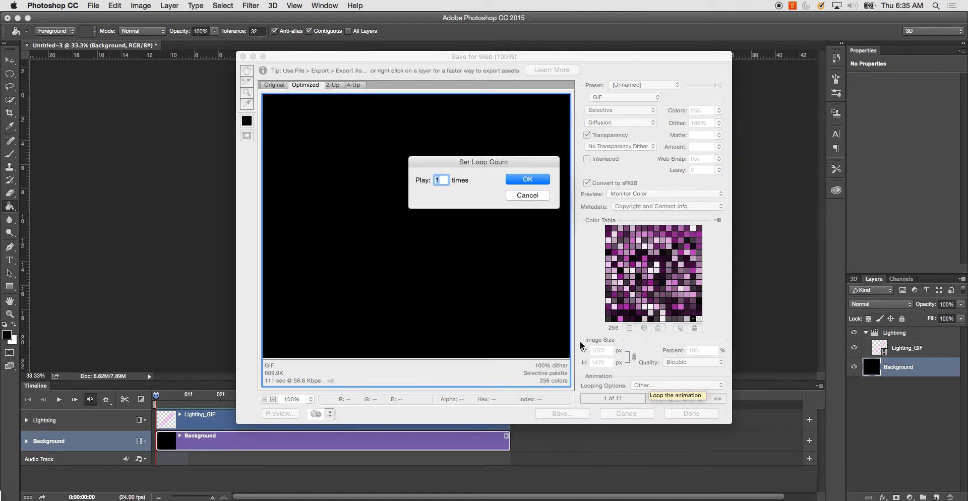
pyautogui.write('5')
pyautogui.click(516, 181)
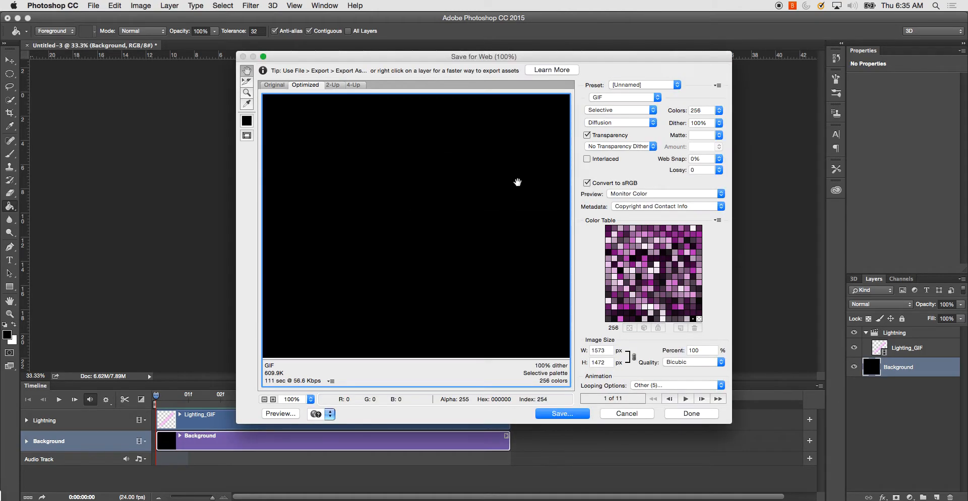
# Save this looping version as GIF_5_Lightning.html in the Lightning_GIF folder.
pyautogui.click(575, 414)
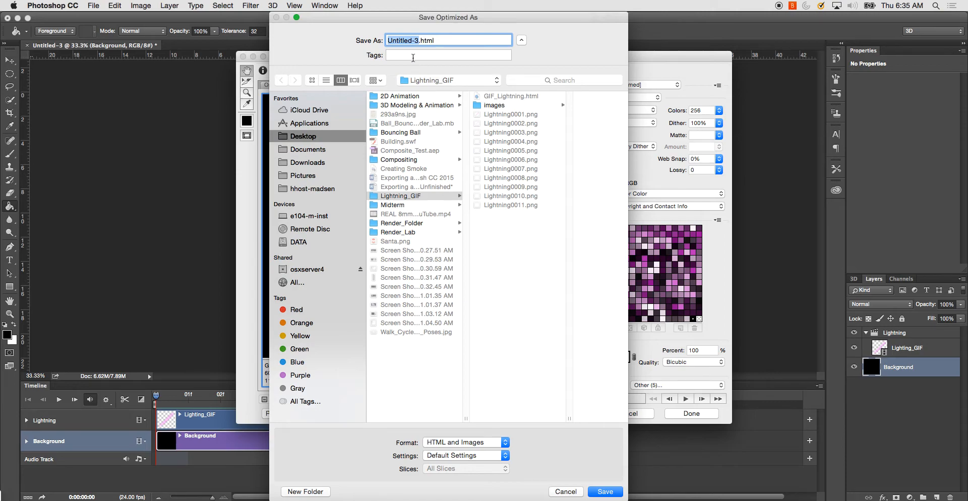
pyautogui.write('GIF5_Lightning')
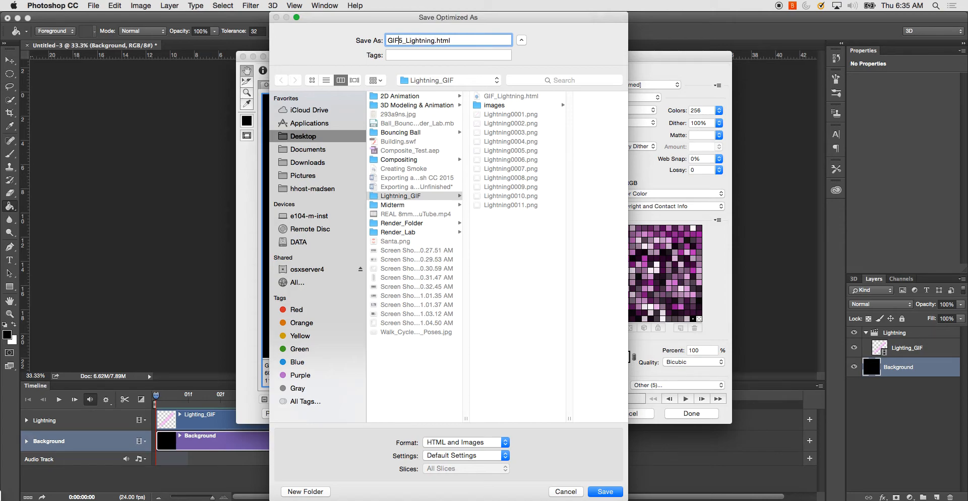
pyautogui.write('_')
pyautogui.click(601, 491)
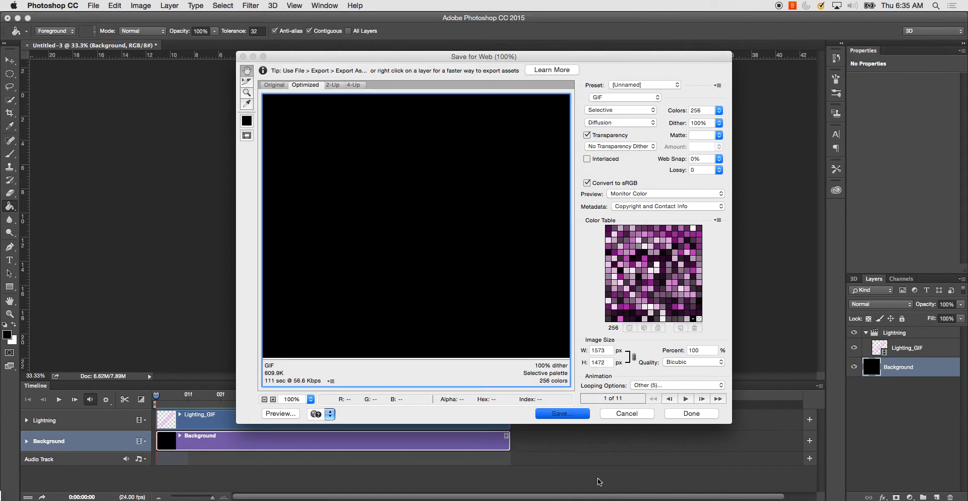
pyautogui.click(559, 410)
# Switch to Finder, open GIF_5_Lightning.html from the Lightning_GIF folder in Firefox to check its playback, and close its tab.
pyautogui.click(185, 496)
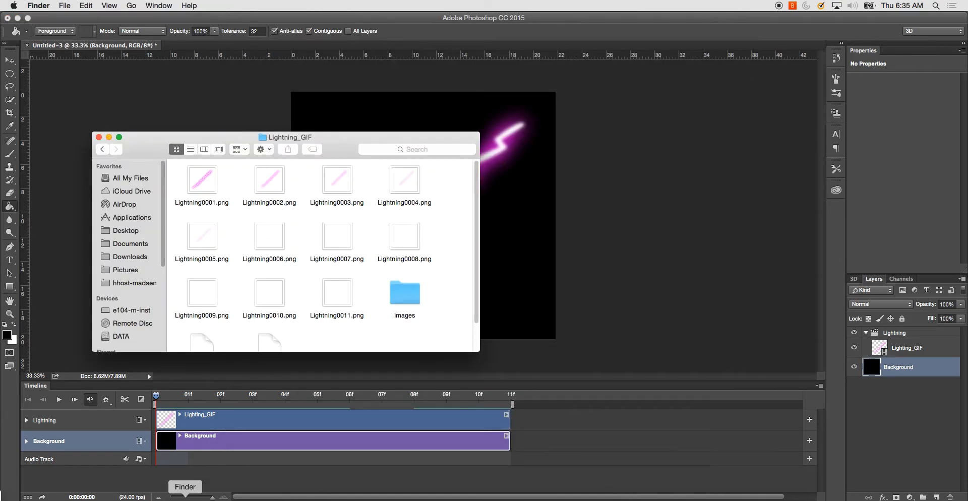
pyautogui.scroll(-2, 477, 297)
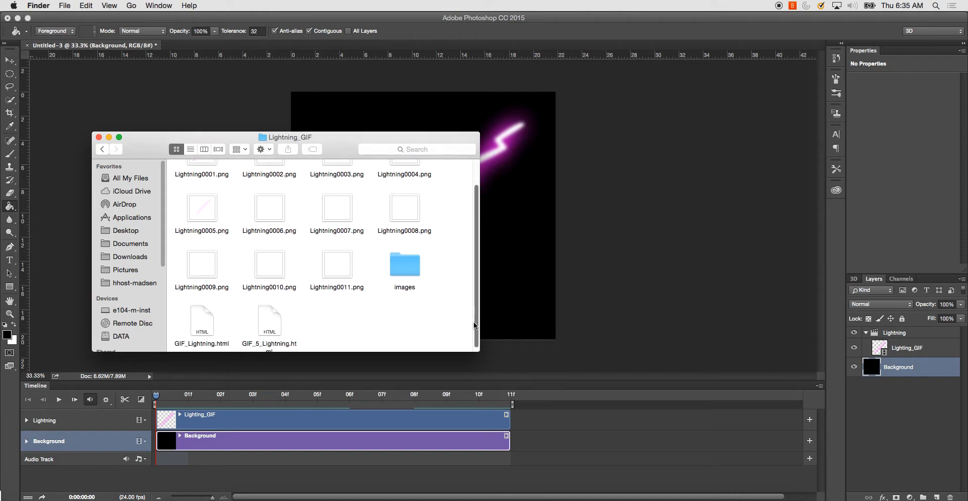
pyautogui.click(279, 323)
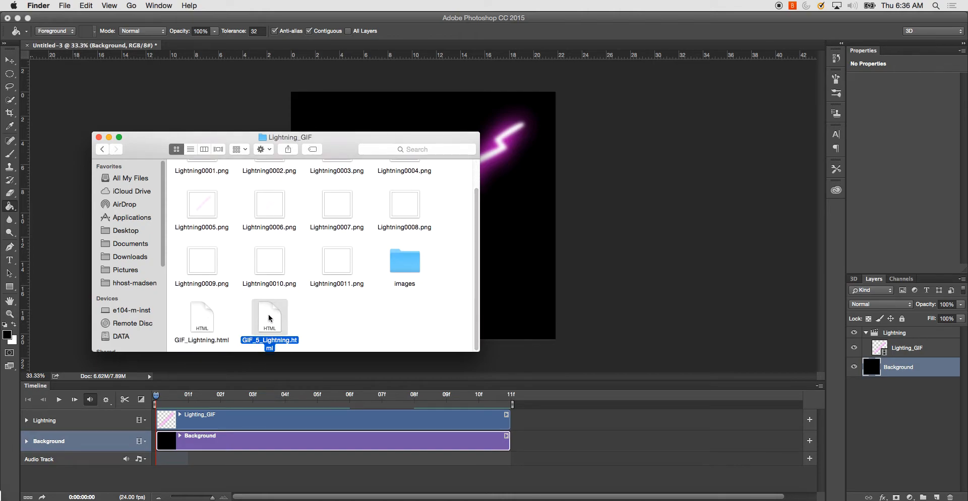
pyautogui.rightClick(269, 318)
pyautogui.moveTo(323, 309)
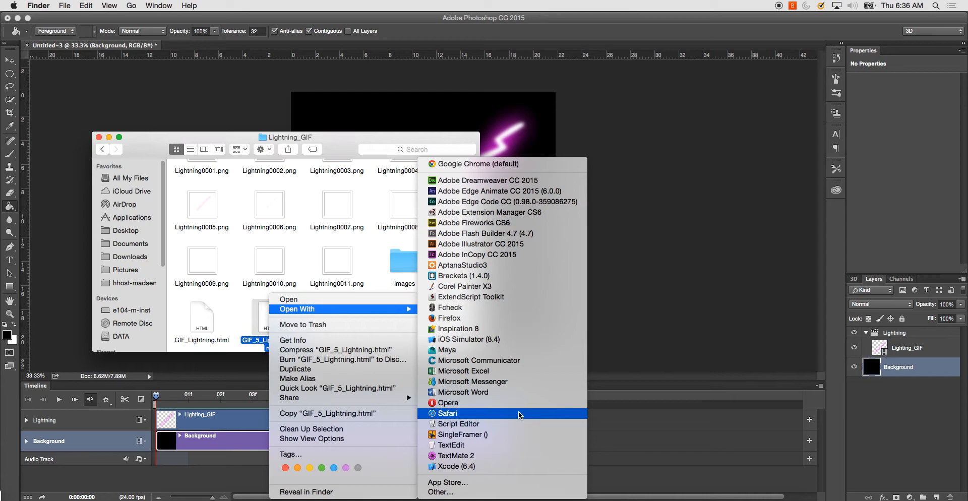
pyautogui.click(502, 319)
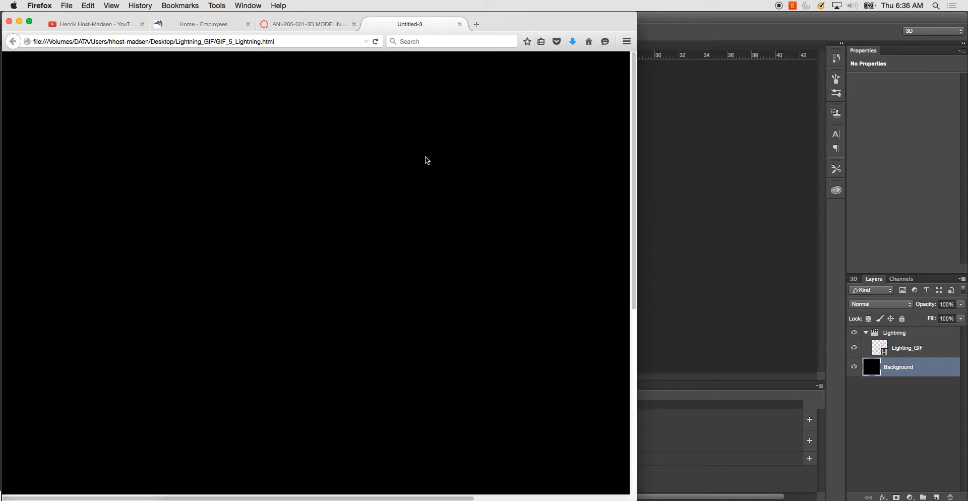
pyautogui.click(459, 25)
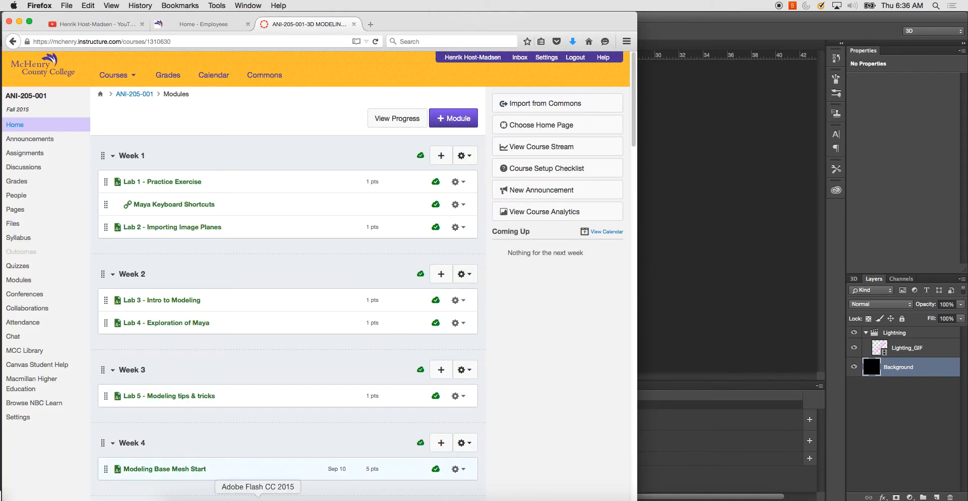
# Open GIF_Lightning.html from the Finder folder in Firefox to check its playback, and close its tab.
pyautogui.click(185, 497)
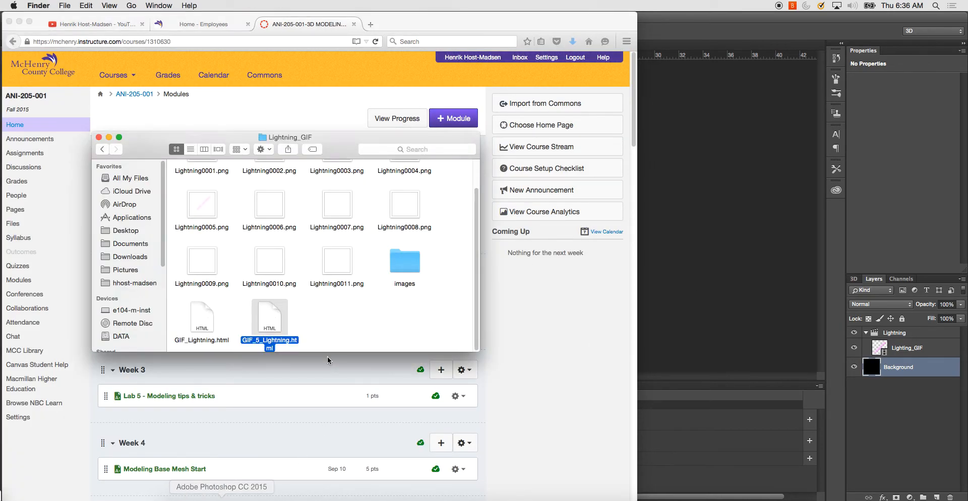
pyautogui.click(200, 330)
pyautogui.rightClick(207, 321)
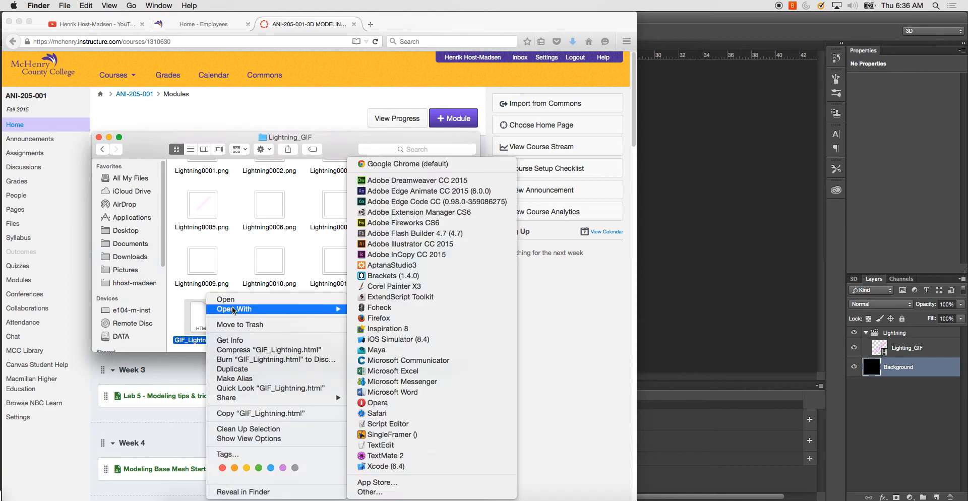
pyautogui.click(415, 317)
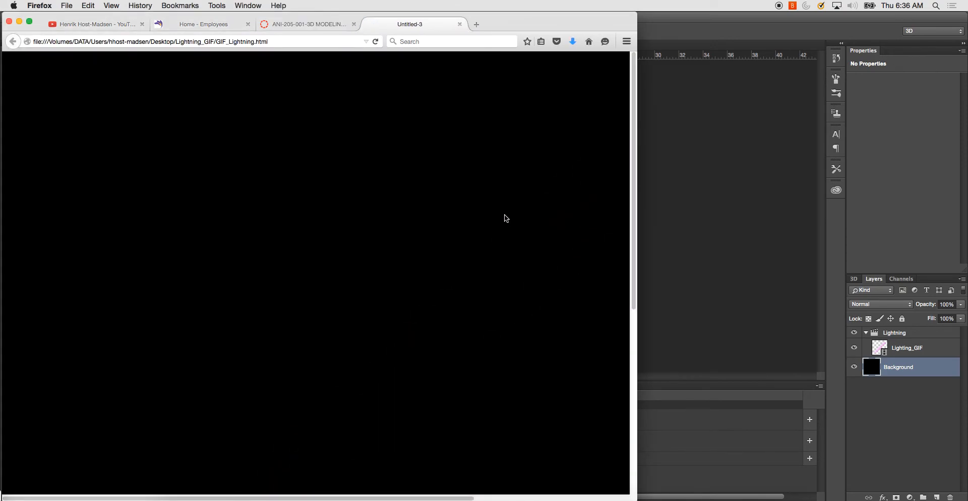
pyautogui.click(457, 25)
# Return to Photoshop, start another Save for Web (Legacy) GIF export and set the animation to loop forever.
pyautogui.click(695, 133)
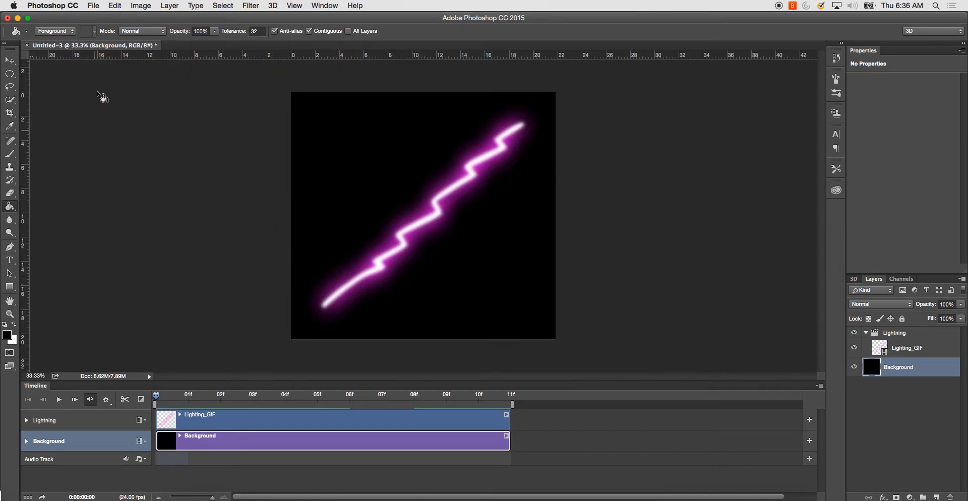
pyautogui.click(93, 6)
pyautogui.moveTo(123, 144)
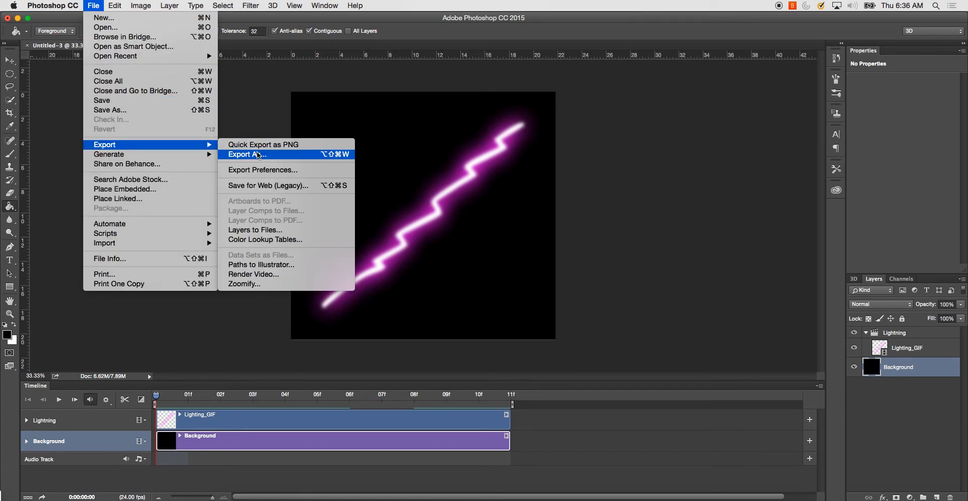
pyautogui.click(288, 185)
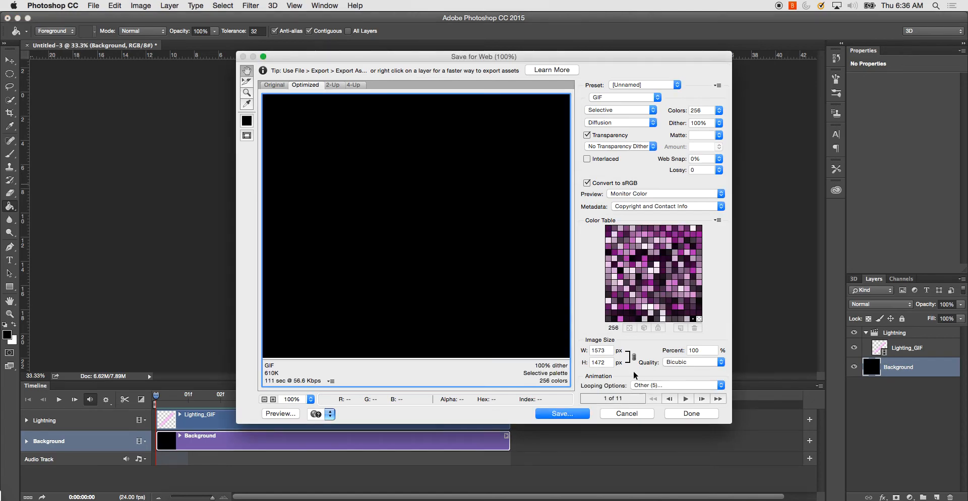
pyautogui.click(661, 384)
pyautogui.click(662, 372)
# Save the endlessly looping version as GIF_Infinite_Lightning.html in the Lightning_GIF folder.
pyautogui.click(568, 415)
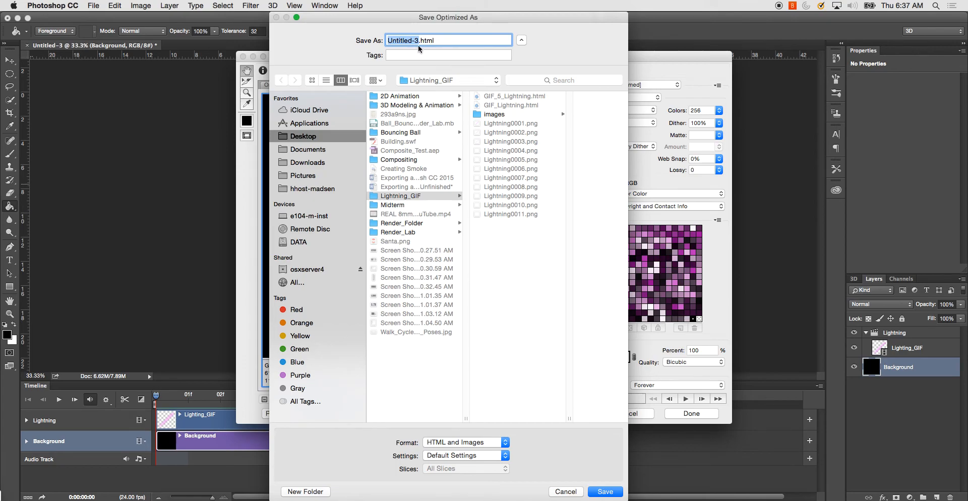
pyautogui.write('l')
pyautogui.write('nfin')
pyautogui.write('ite_')
pyautogui.write('Lightning')
pyautogui.click(388, 40)
pyautogui.write('GIF_')
pyautogui.click(609, 491)
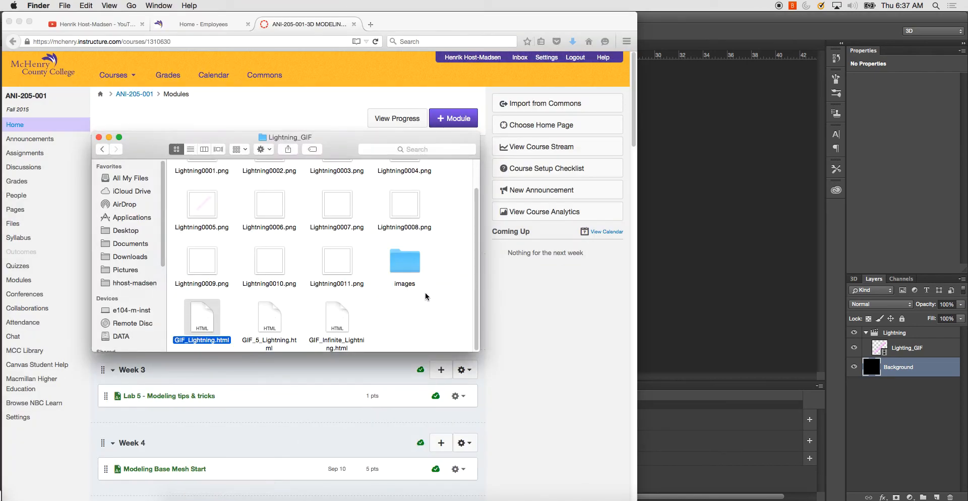
# Open GIF_Infinite_Lightning.html from the Lightning_GIF folder in Firefox to check that it loops.
pyautogui.click(350, 323)
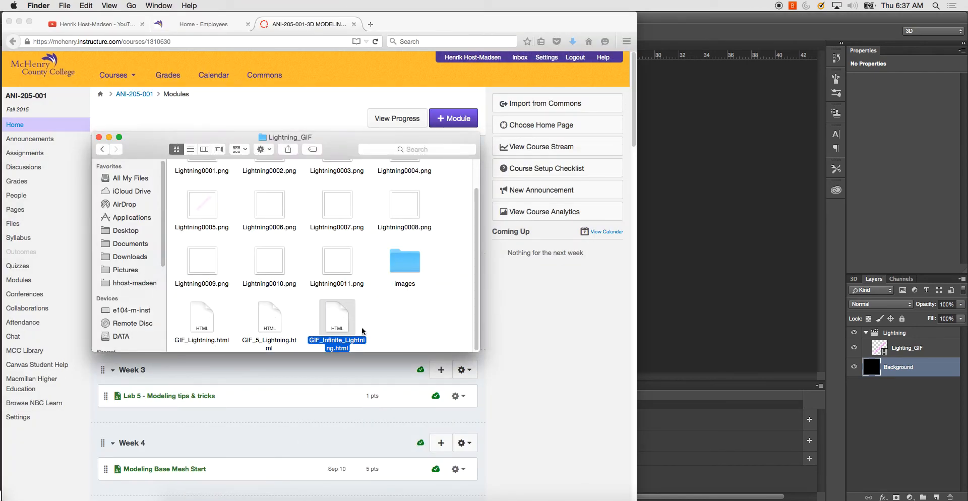
pyautogui.rightClick(342, 325)
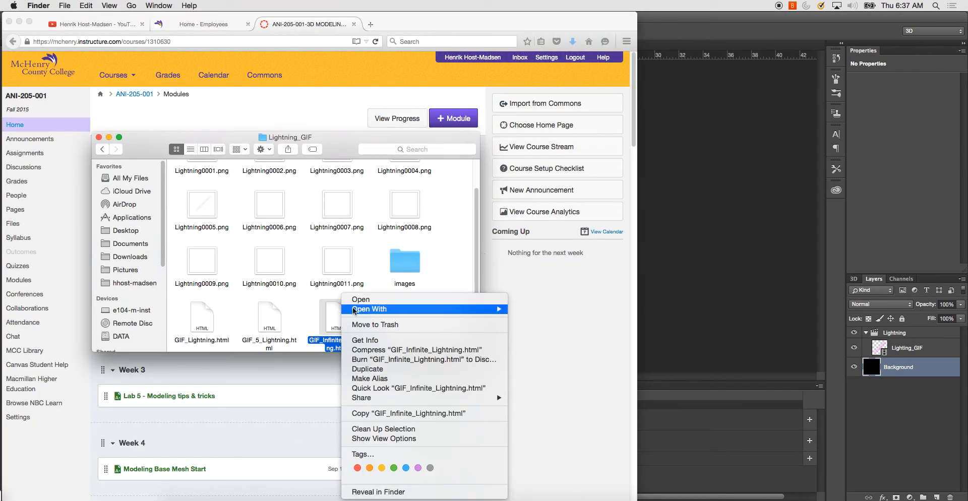
pyautogui.moveTo(355, 309)
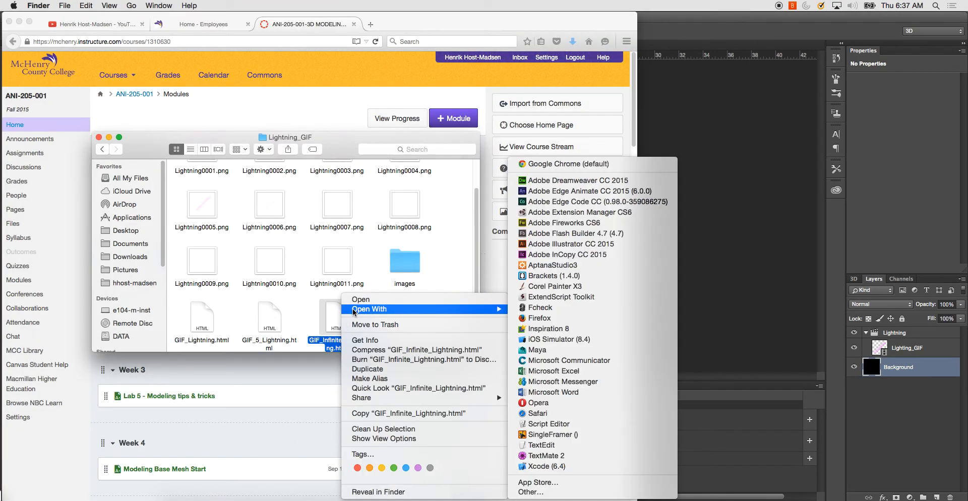
pyautogui.click(546, 321)
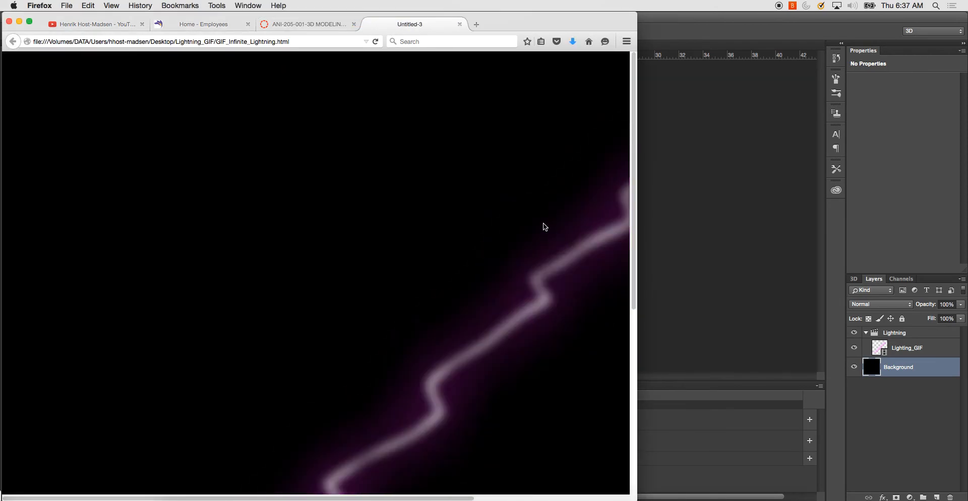